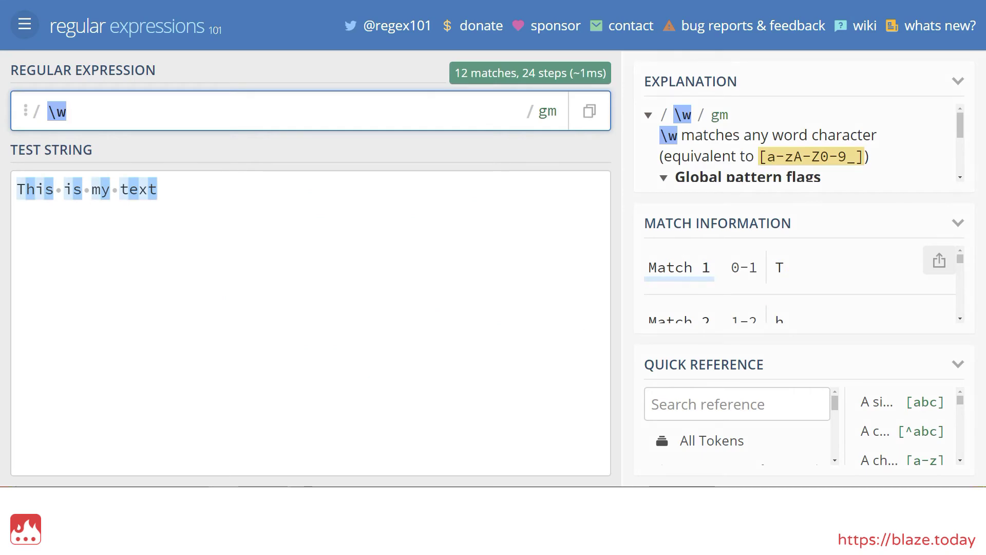
# Extend the regex101 pattern to \w+ so it matches whole words
pyautogui.write('+')
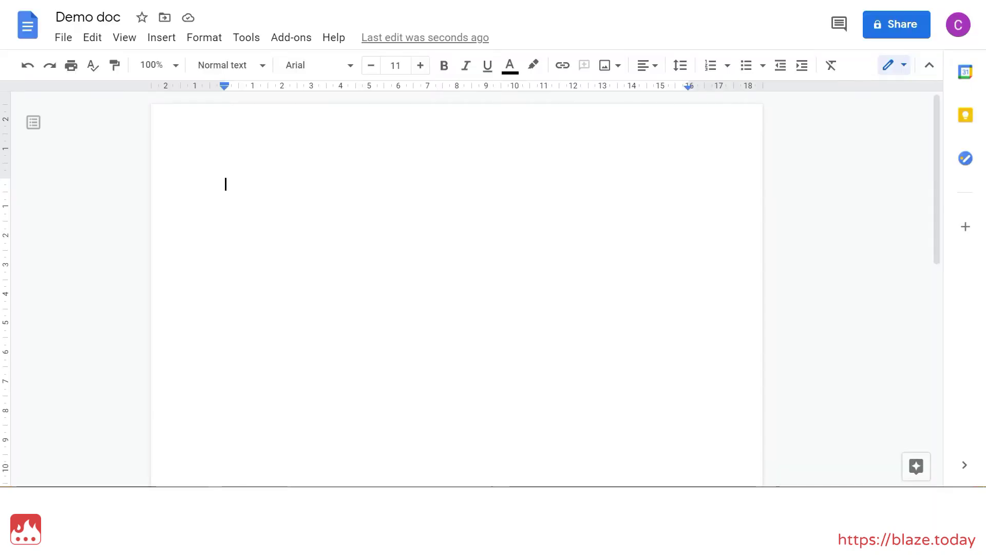
# Open the /a02 snippet from the Regex video folder in the Text Blaze dashboard
pyautogui.write('/yn')
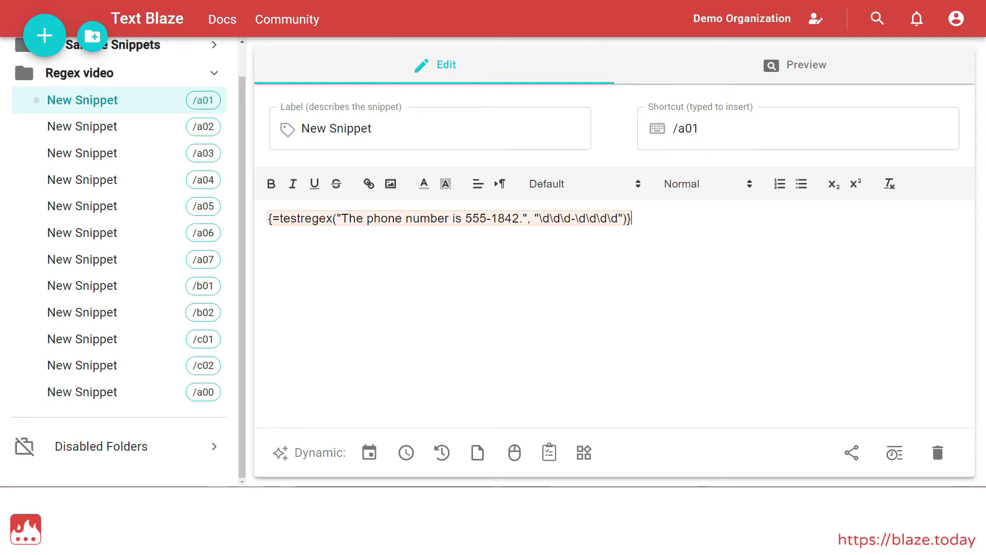
pyautogui.click(82, 126)
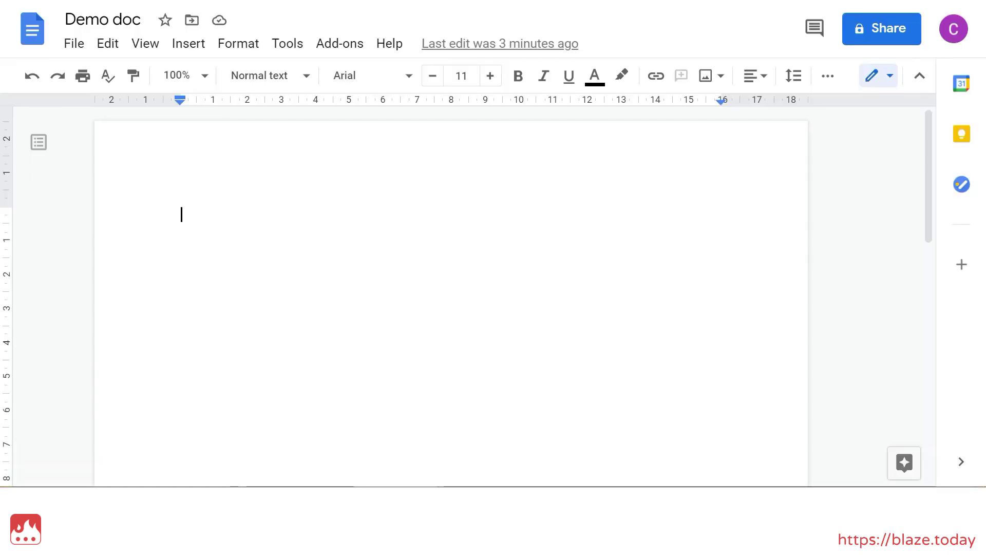
# Expand /a03 in the doc, enter the support e-mail address, and remove its wrong 'com' ending
pyautogui.write('/a03')
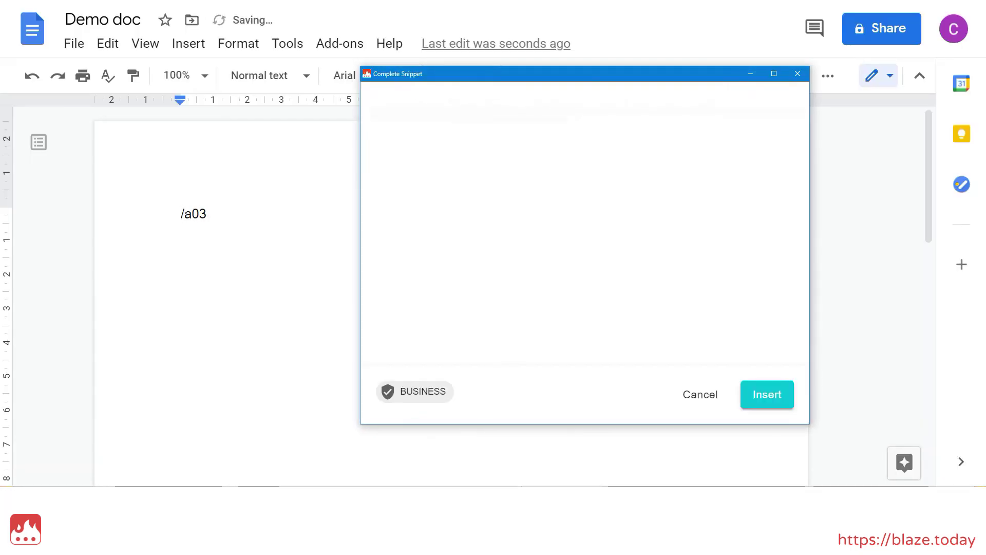
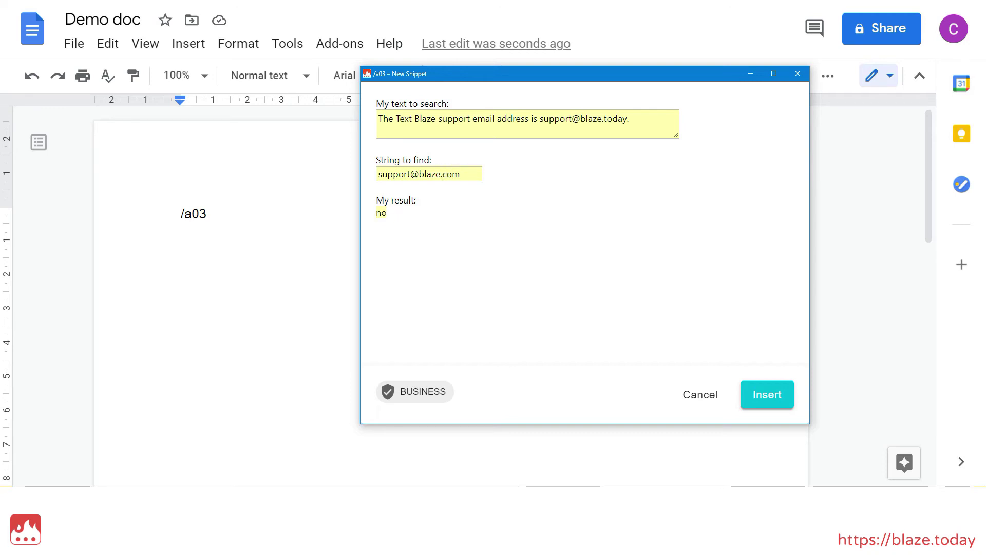
# Change the address ending to 'today', insert the /a03 result, and view the /a04 snippet
pyautogui.write('today')
pyautogui.click(764, 395)
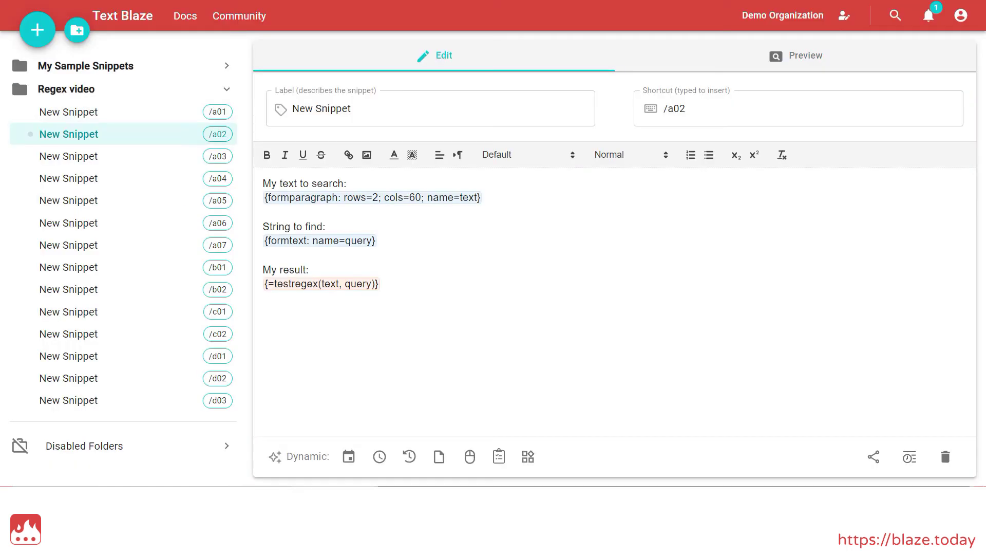
pyautogui.click(69, 178)
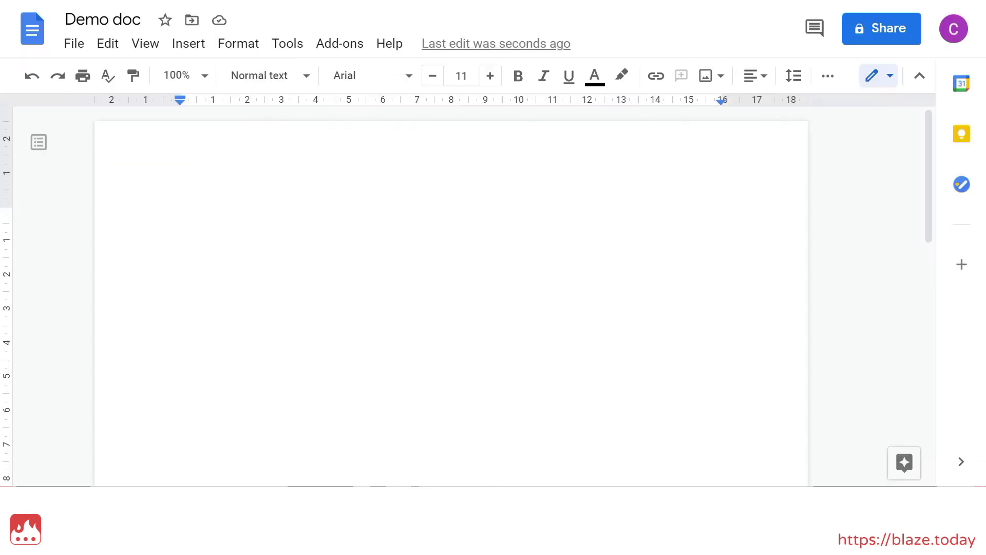
# Expand /a05, try 'Text Blaze', 'text blaze' and 'TeXt' as search text, then insert the result
pyautogui.write('/a05')
pyautogui.write('Text Blaze')
pyautogui.hotkey('ctrl', 'a')
pyautogui.write('text blaze')
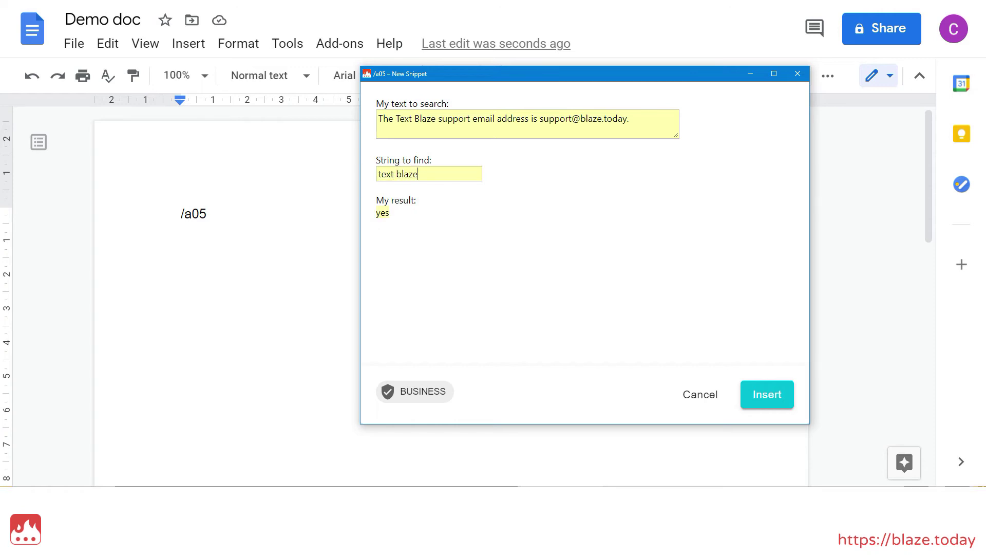
pyautogui.hotkey('ctrl', 'a')
pyautogui.write('TeXt')
pyautogui.press('Return')
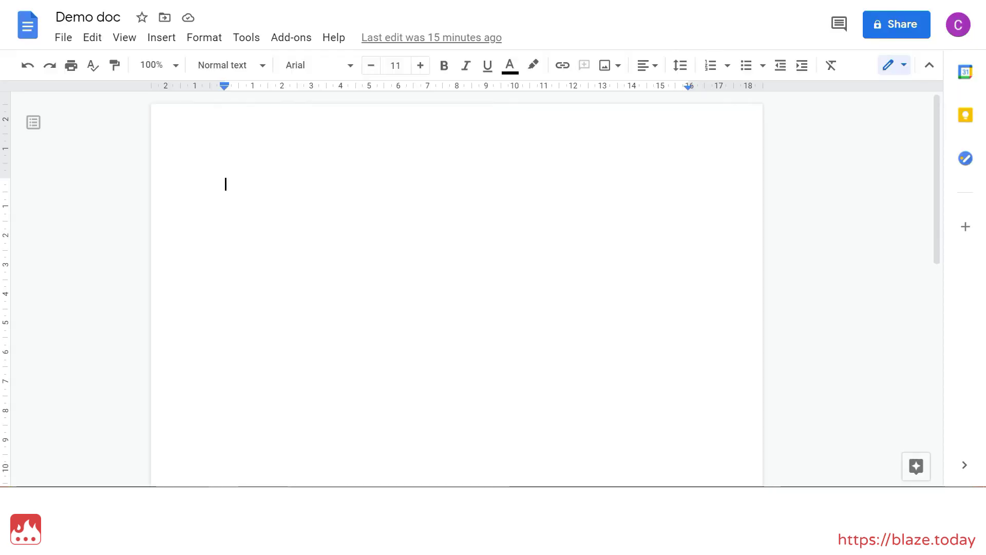
# Expand the /a07 ZIP code snippet form in the Demo doc
pyautogui.write('/a07')
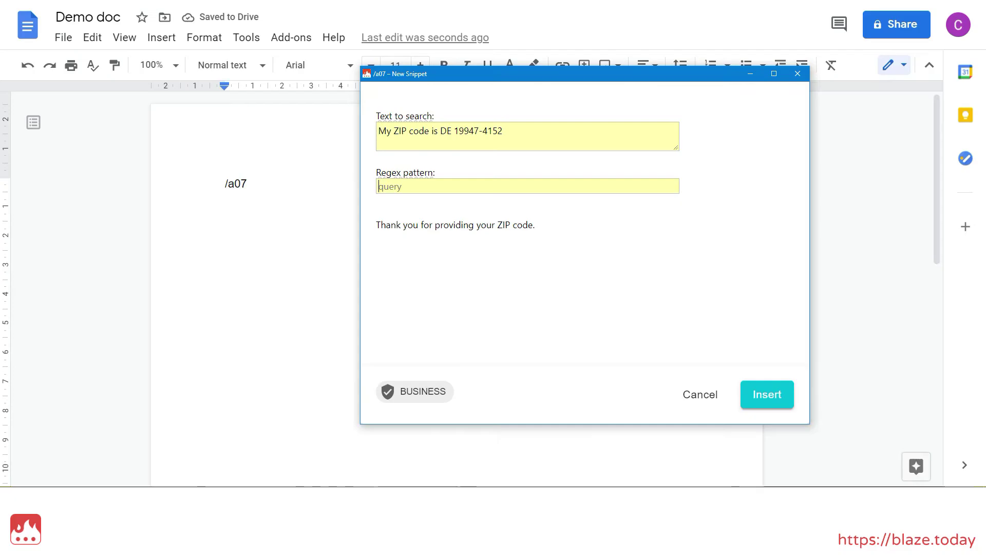
# Enter the ZIP pattern \w\w\s\d\d\d\d\d-\d\d\d\d and test a changed final ZIP digit
pyautogui.write('\\w\\w\\s')
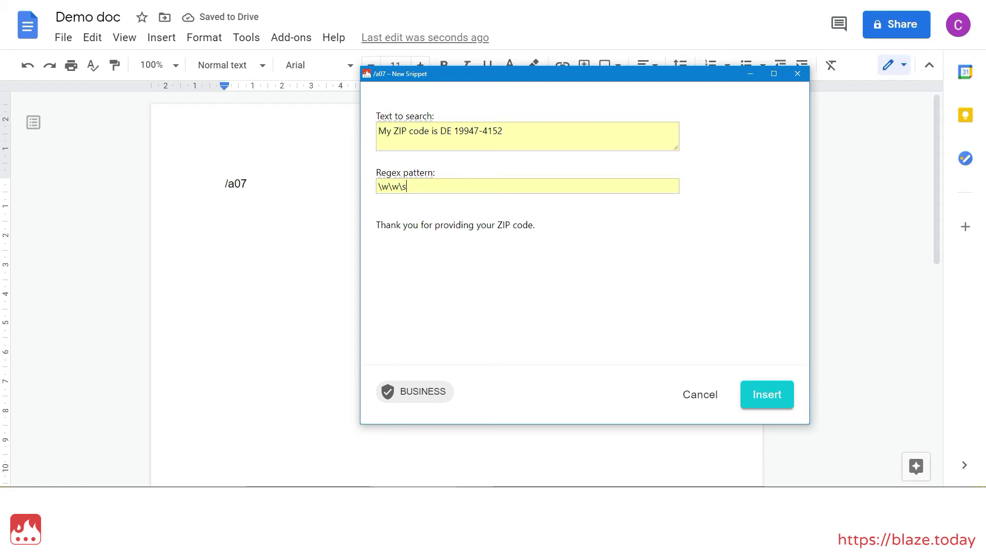
pyautogui.write('\\d\\d\\d\\d\\d')
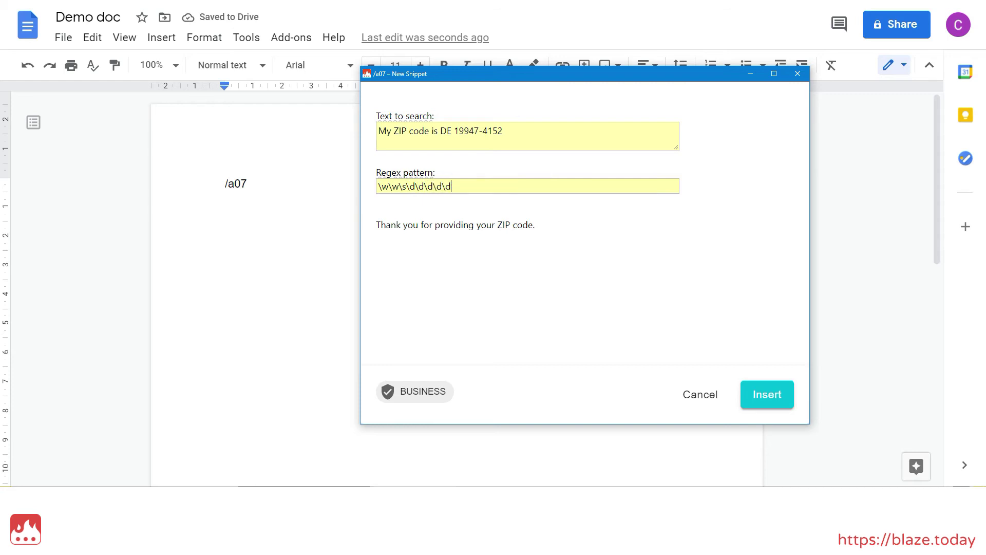
pyautogui.write('-\\d\\d\\d\\d')
pyautogui.click(535, 135)
pyautogui.press('BackSpace')
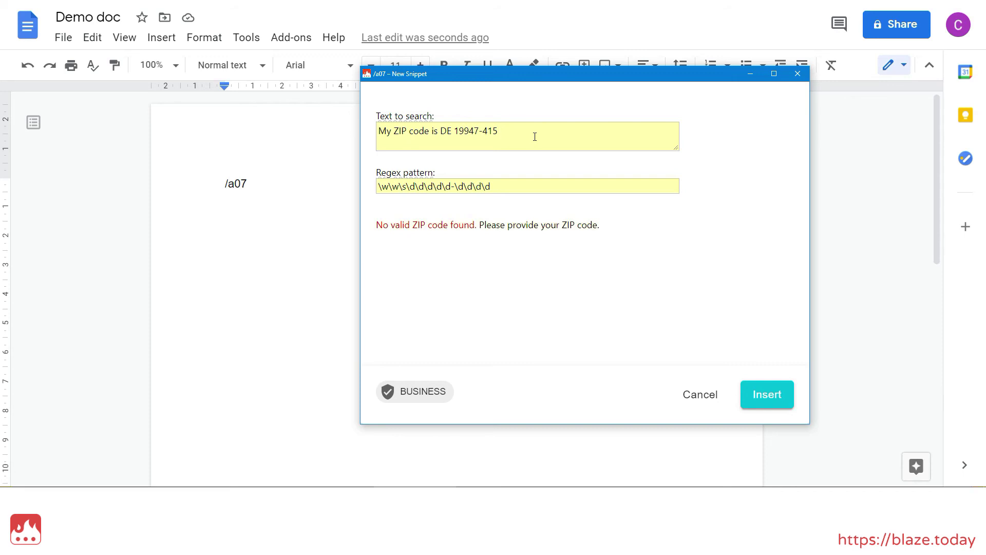
pyautogui.write('2')
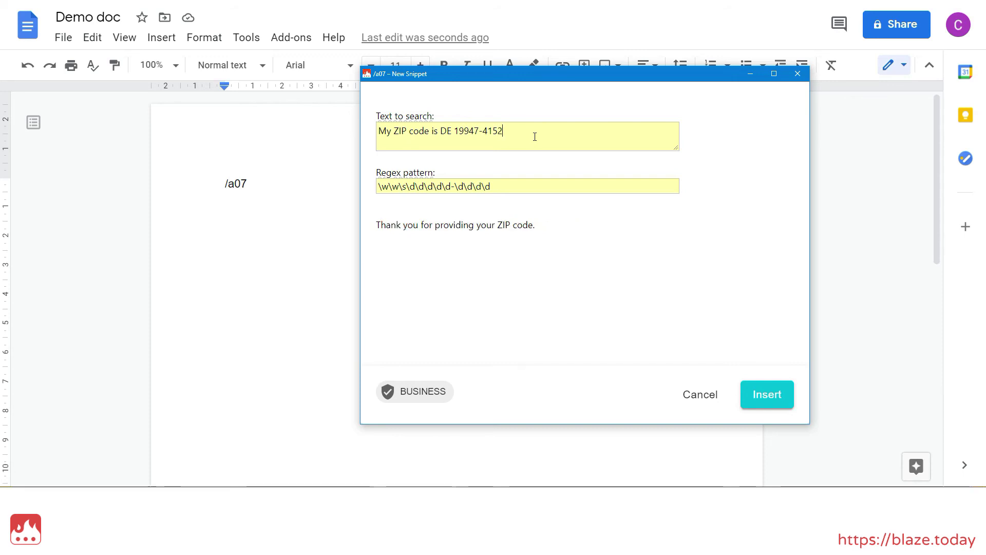
# Correct the ZIP code to 19937-4152 and insert the thank-you message
pyautogui.press('Left')
pyautogui.press('Left')
pyautogui.press('Left')
pyautogui.press('Left')
pyautogui.press('Left')
pyautogui.press('Left')
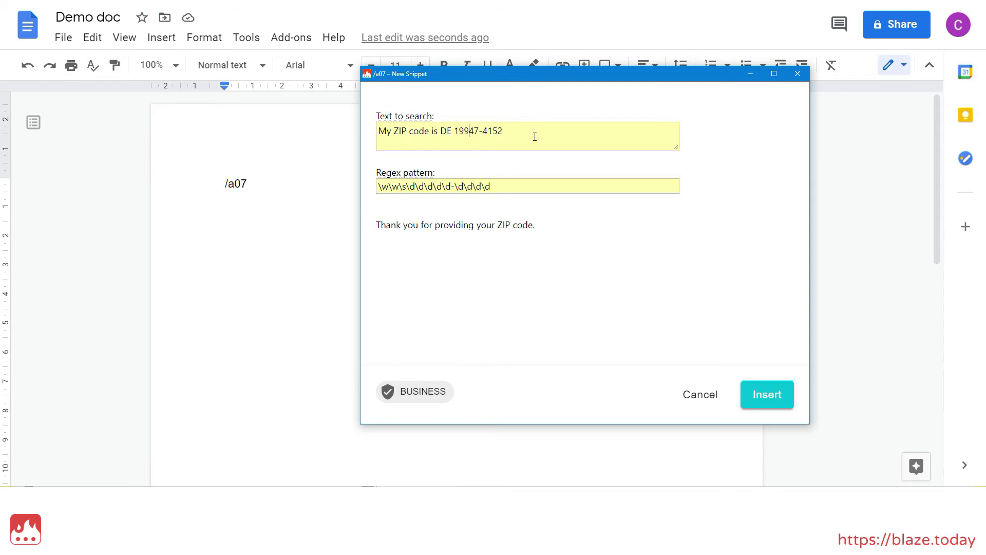
pyautogui.press('BackSpace')
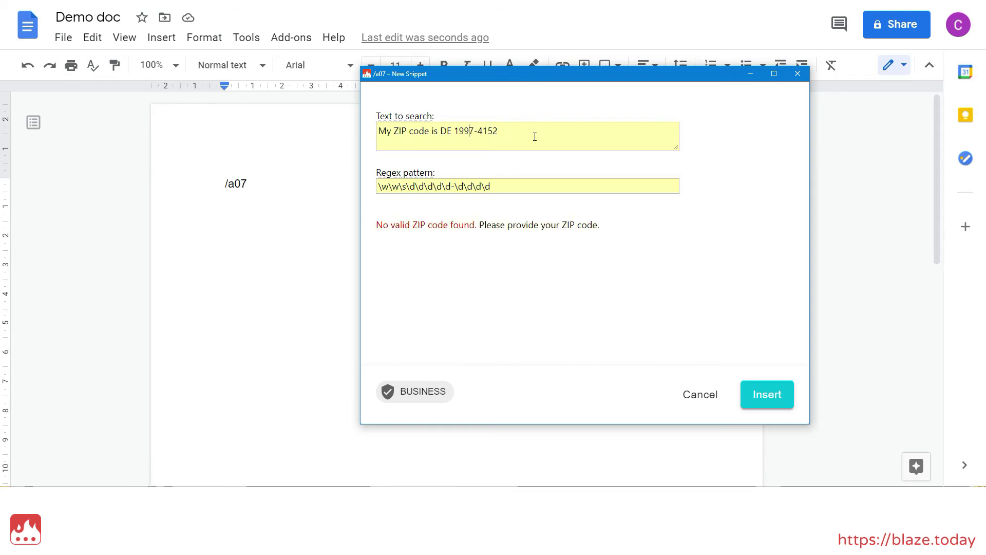
pyautogui.write('3')
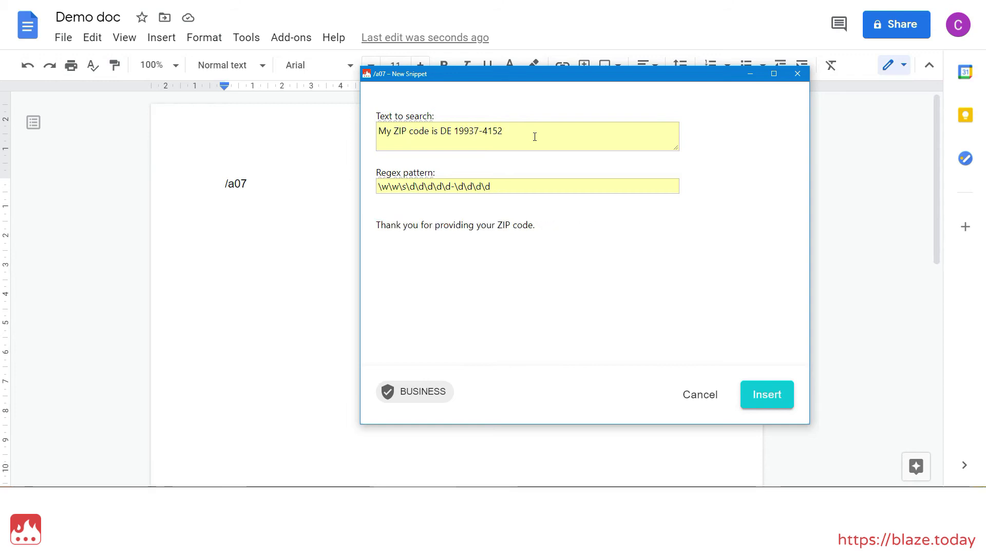
pyautogui.click(754, 394)
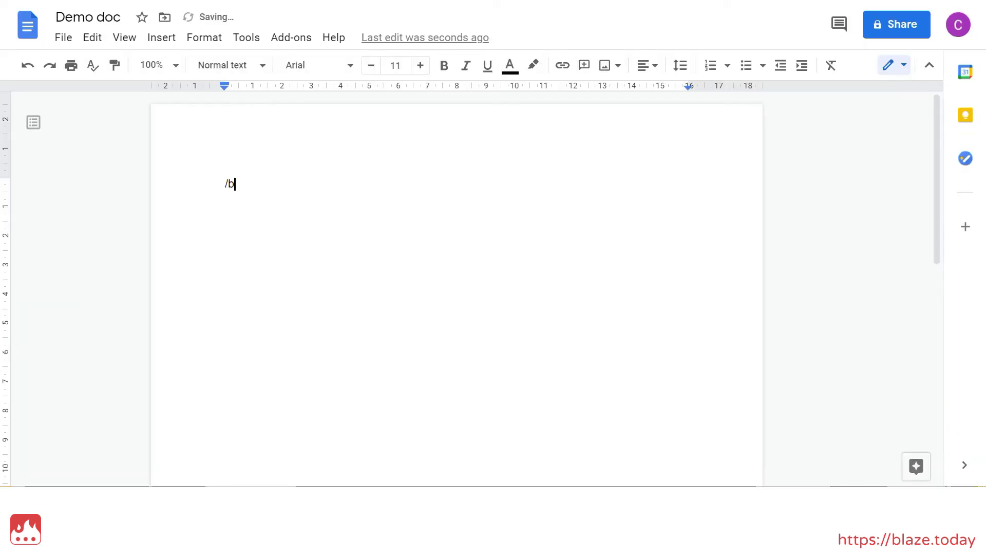
# Expand /b02 and build the pattern \w+@ to extract the address's name part plus @
pyautogui.write('02')
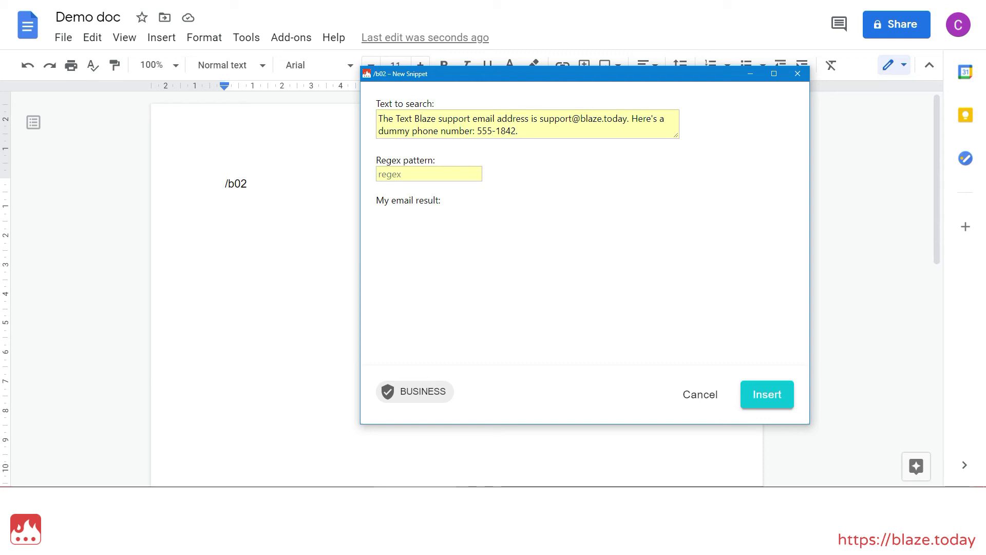
pyautogui.write('@')
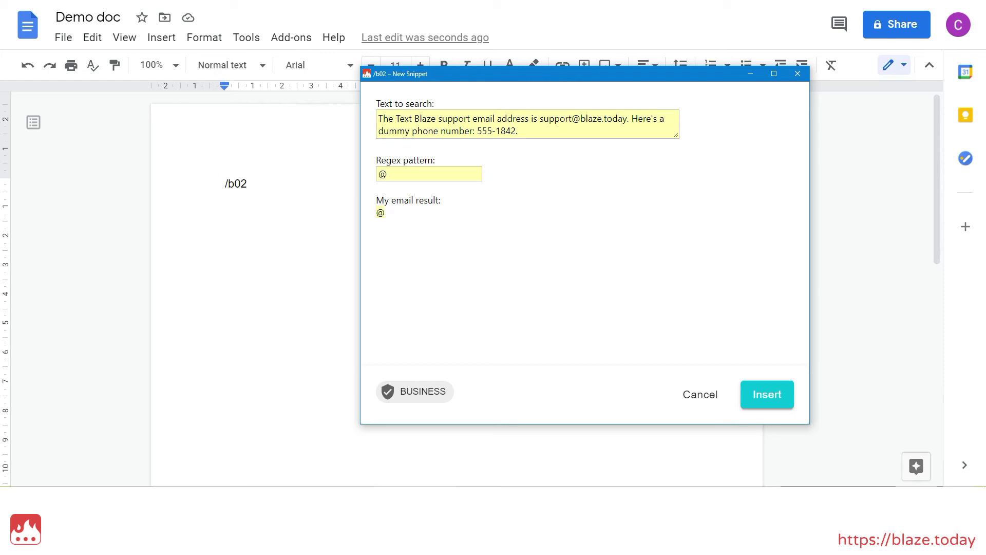
pyautogui.write('\\w')
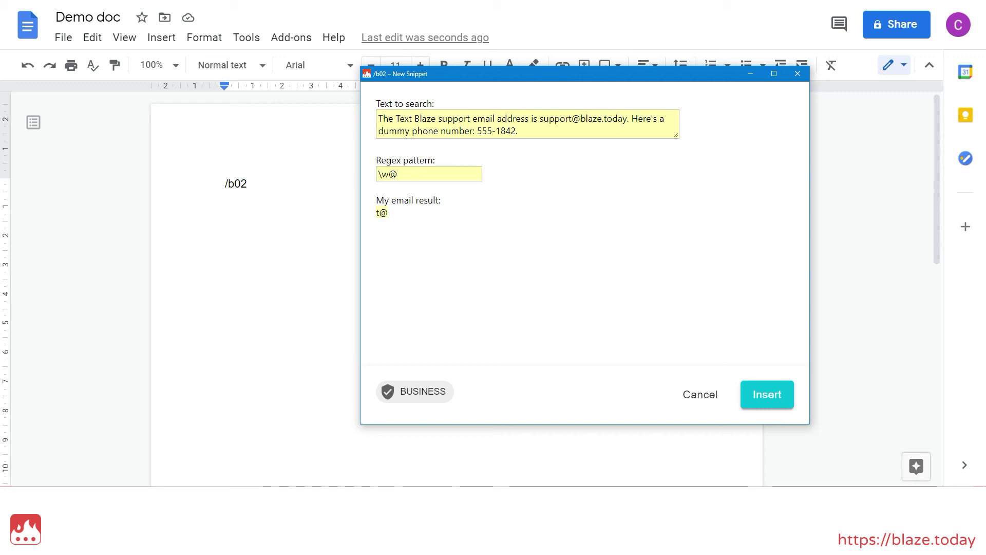
pyautogui.write('+')
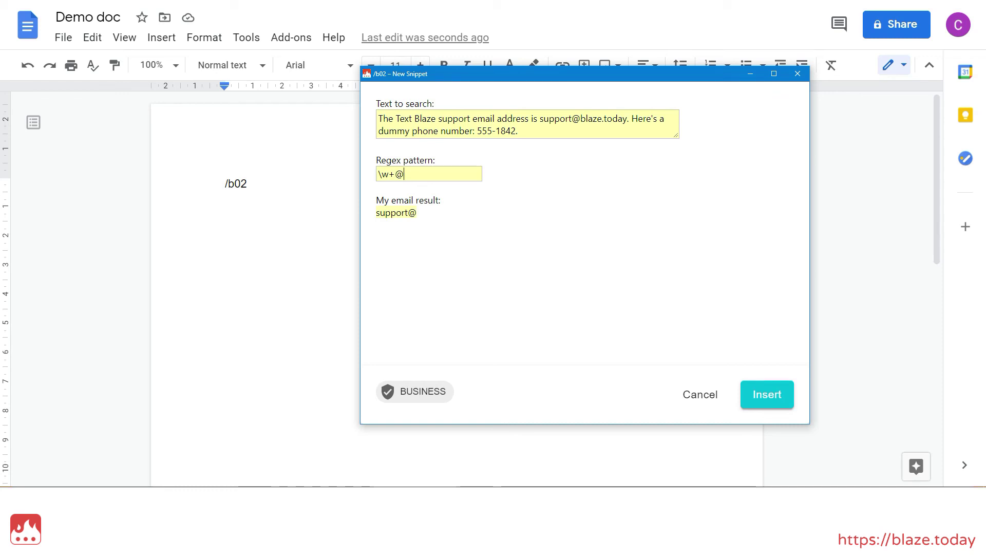
# Append \w+ and \.\w+ to the pattern so it matches the whole e-mail address
pyautogui.write('\\w+')
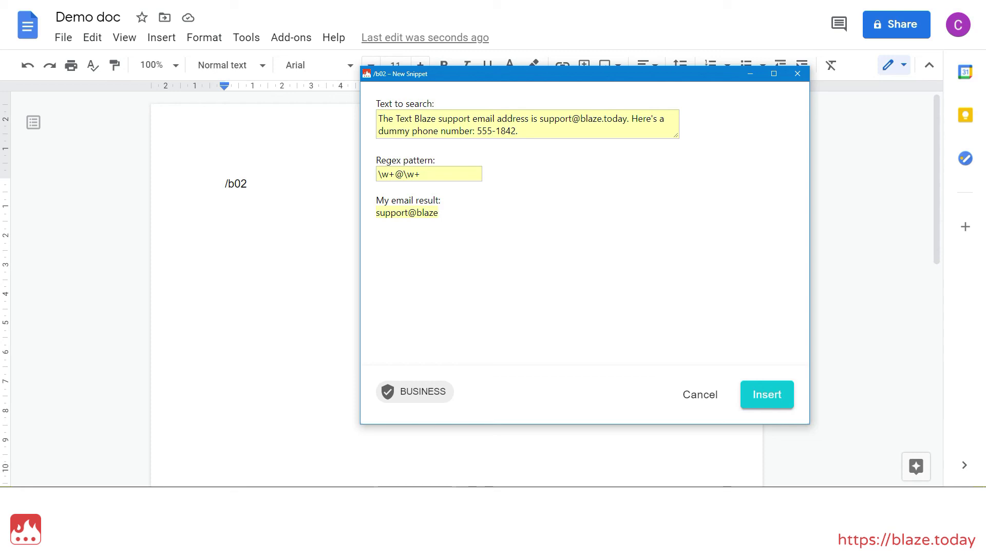
pyautogui.write('\\')
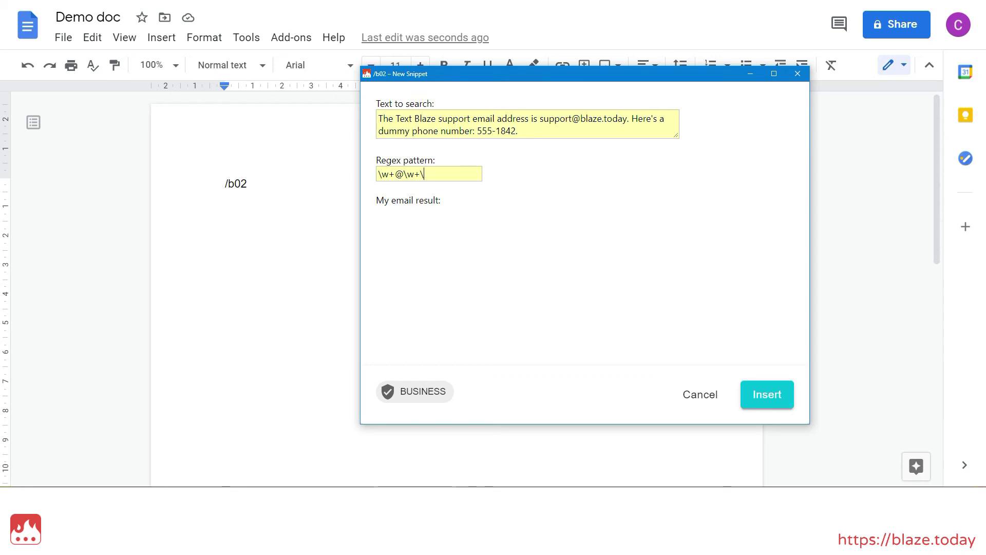
pyautogui.write('.\\w+')
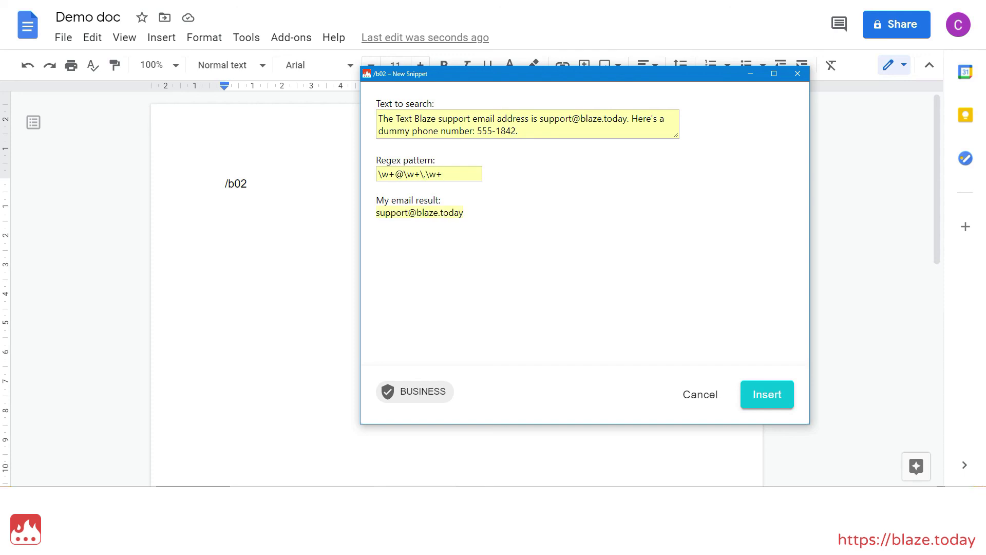
# Insert the /b02 snippet with the fully extracted e-mail address into the Demo doc
pyautogui.click(762, 394)
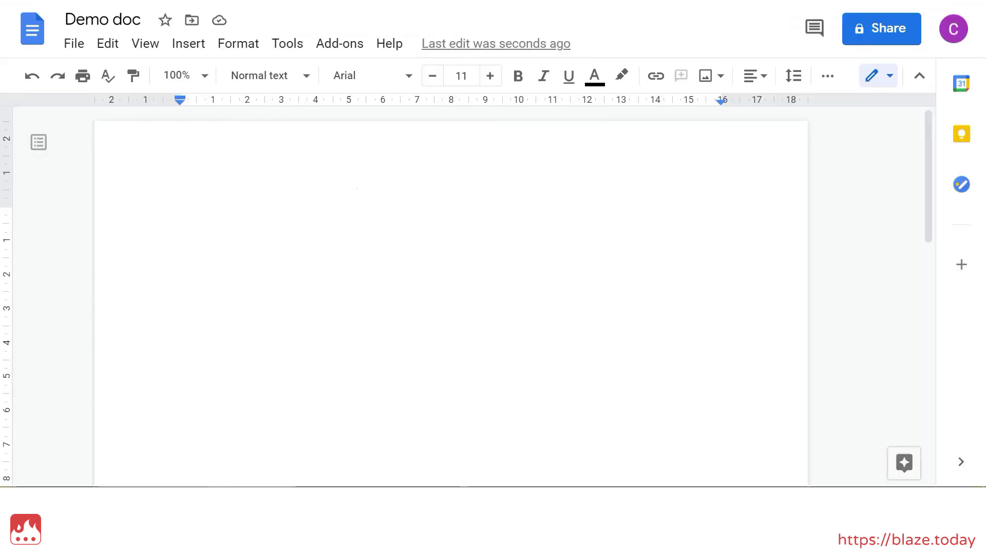
# Expand /d02 with pattern \w+@\w+.\w+ and replacement [Withheld], then insert the redacted text
pyautogui.write('/d02')
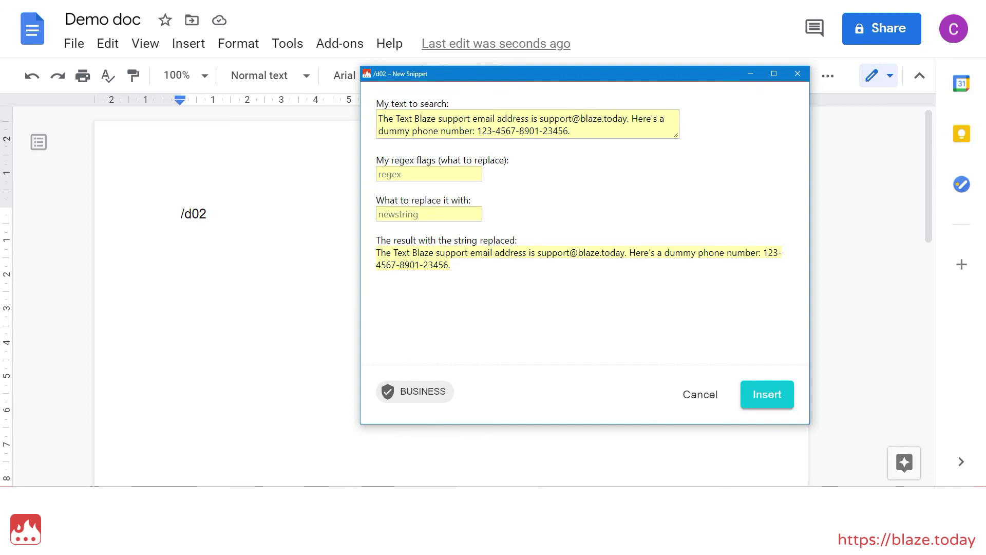
pyautogui.write('\\w+@\\w+.\\w+')
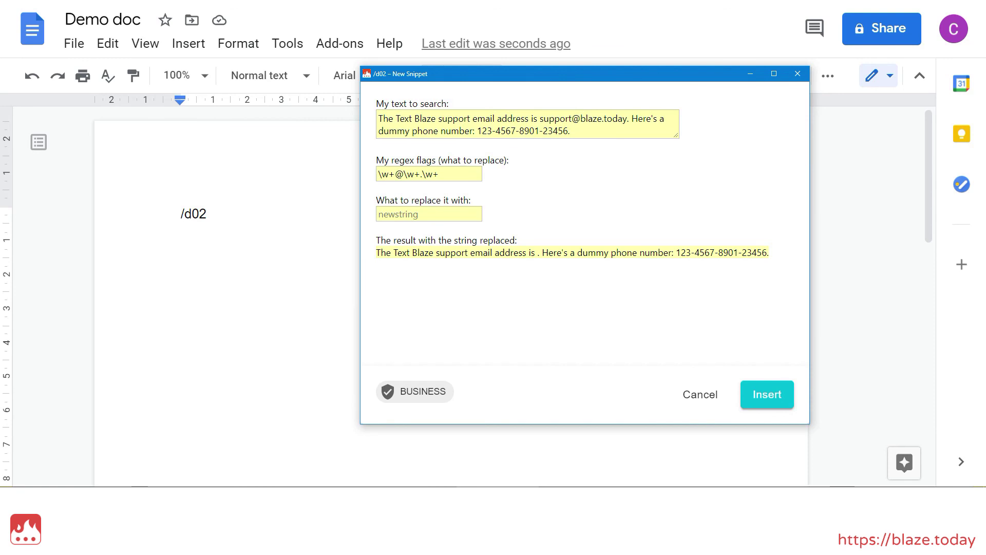
pyautogui.click(379, 214)
pyautogui.hotkey('ctrl', 'z')
pyautogui.click(584, 319)
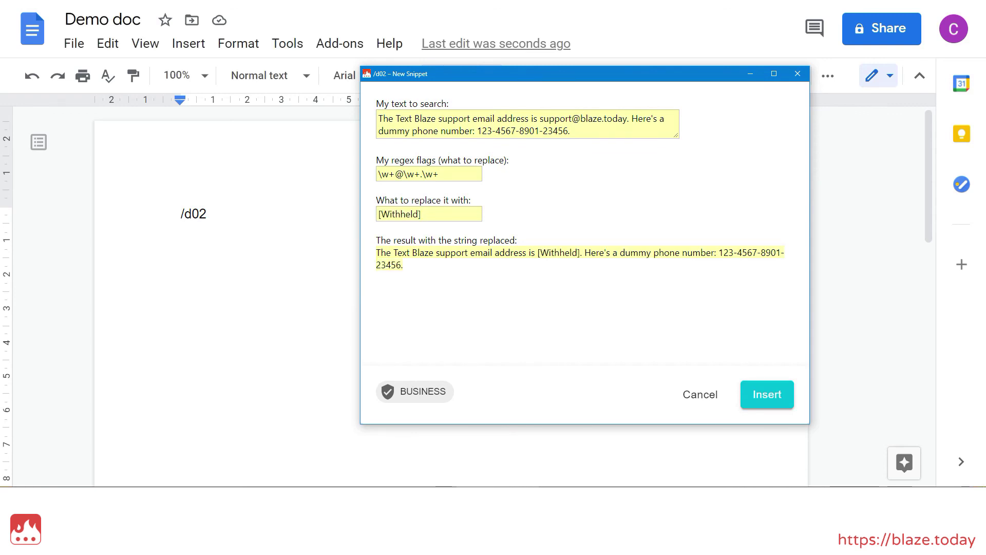
pyautogui.click(766, 394)
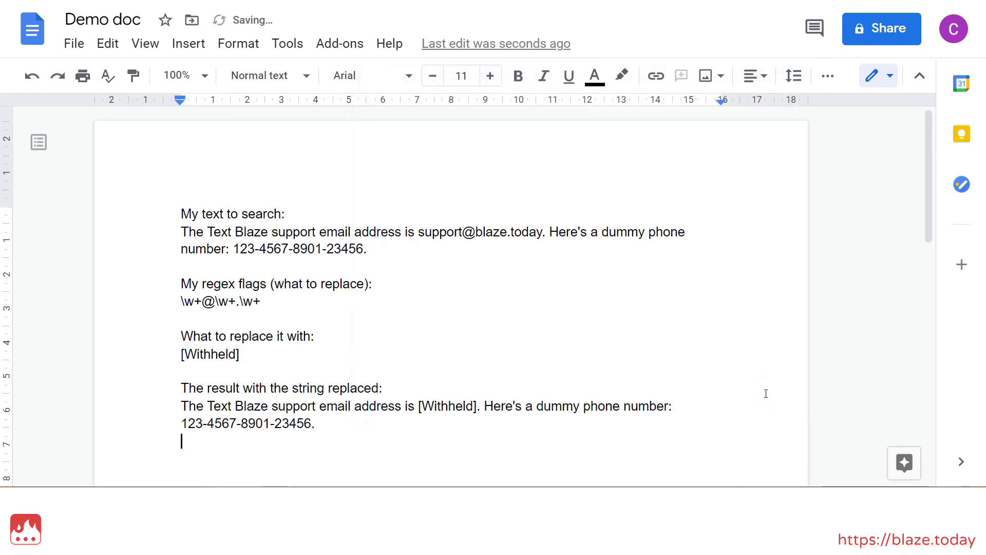